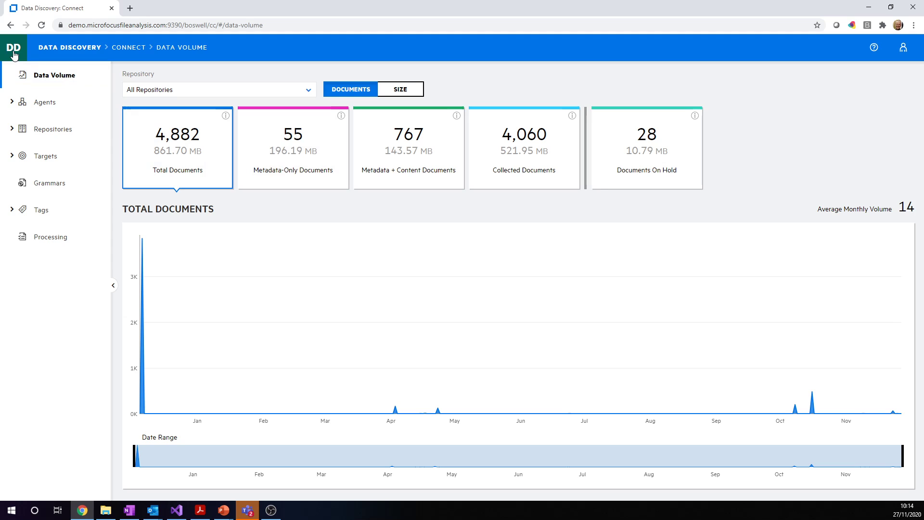
Step: Switch from Connect to the Manage module to show the list of workspaces
click(33, 137)
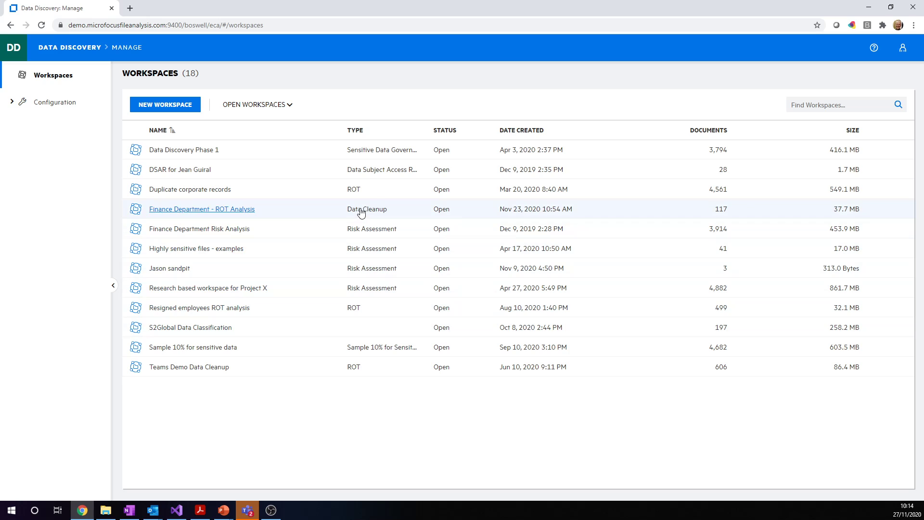
click(175, 106)
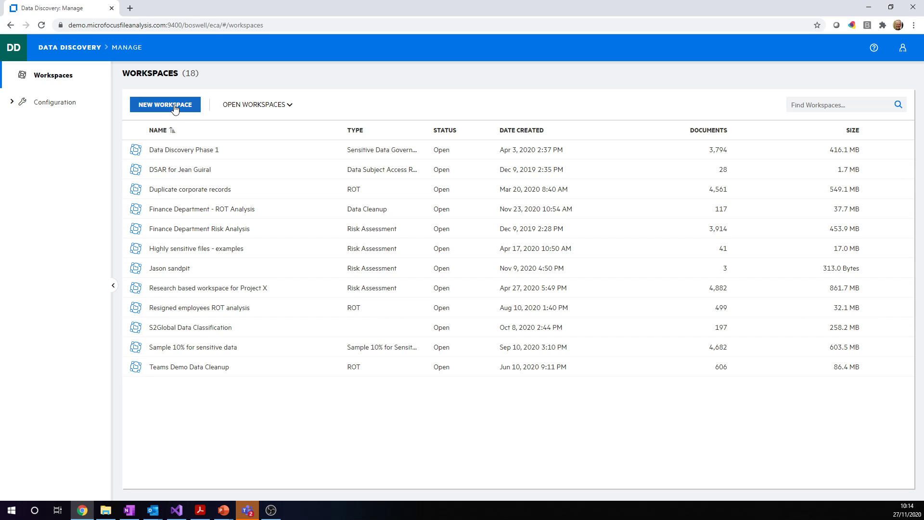
click(356, 175)
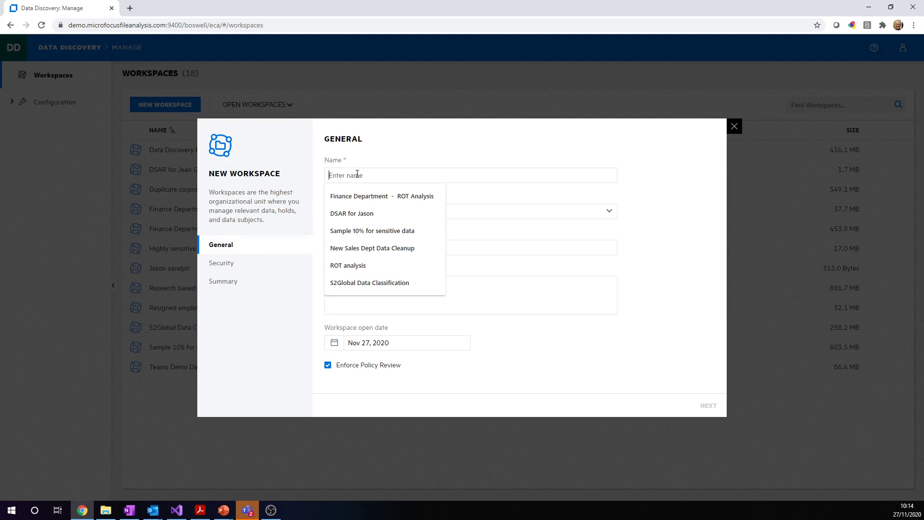
click(365, 195)
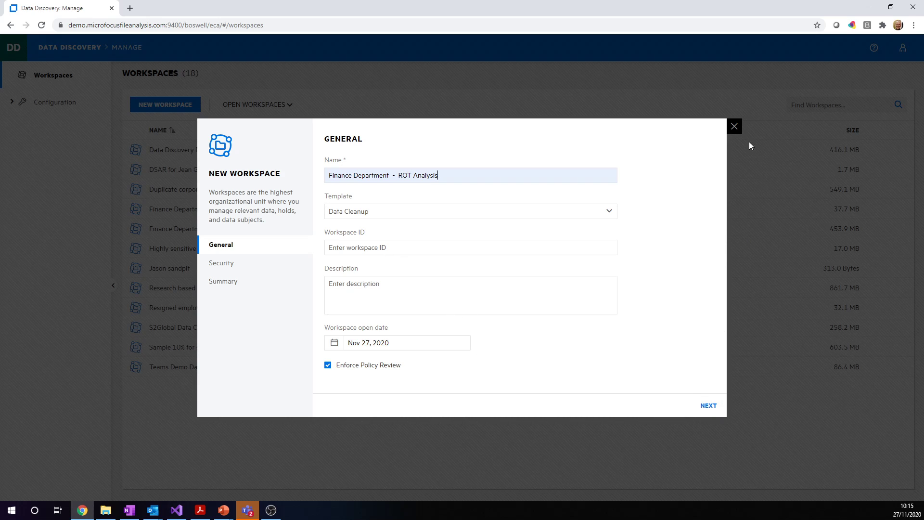
click(735, 127)
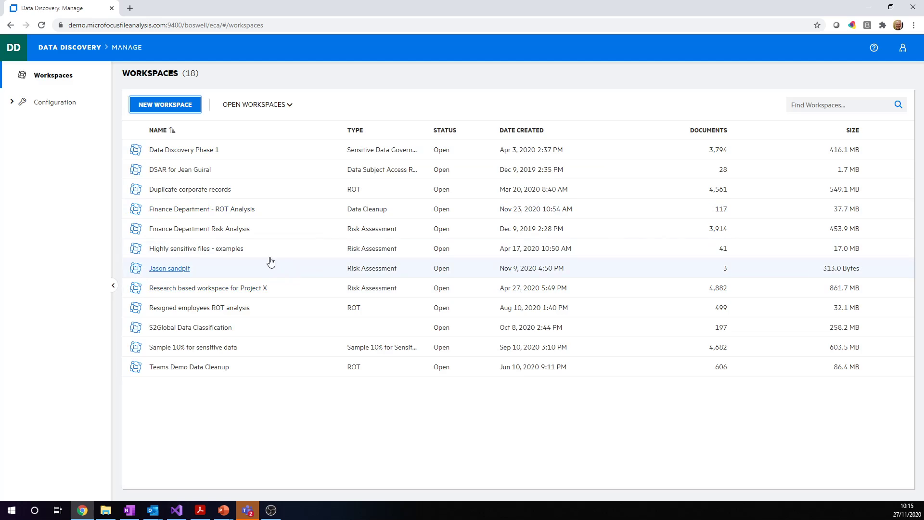
Step: Open the Finance Department - ROT Analysis workspace and review its full list of data sources and content timeline
click(211, 210)
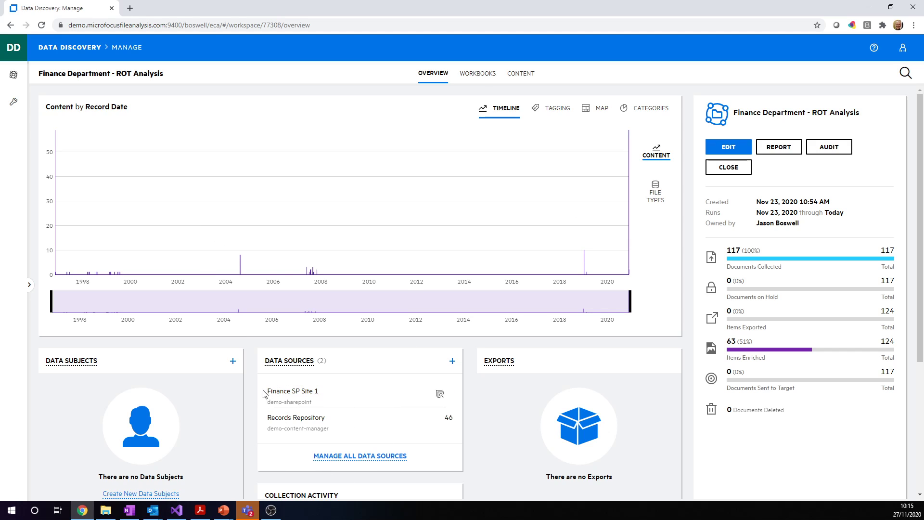
click(367, 457)
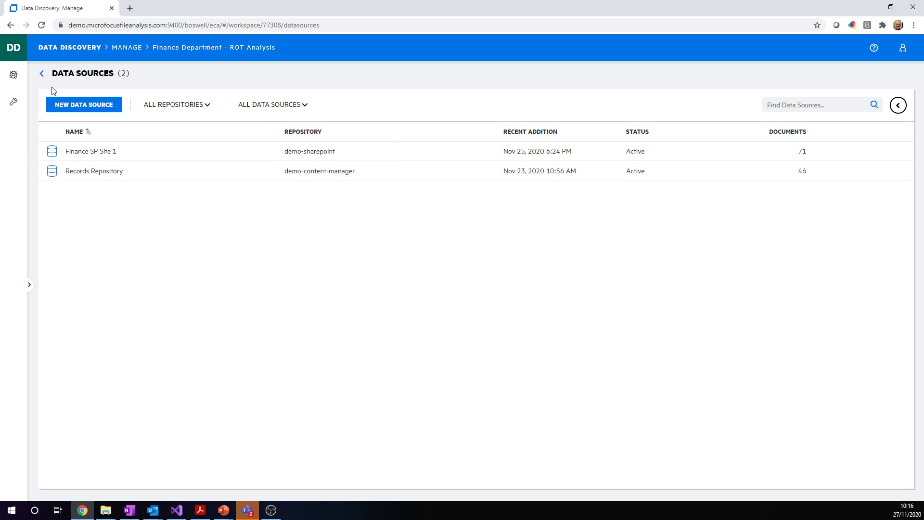
click(42, 75)
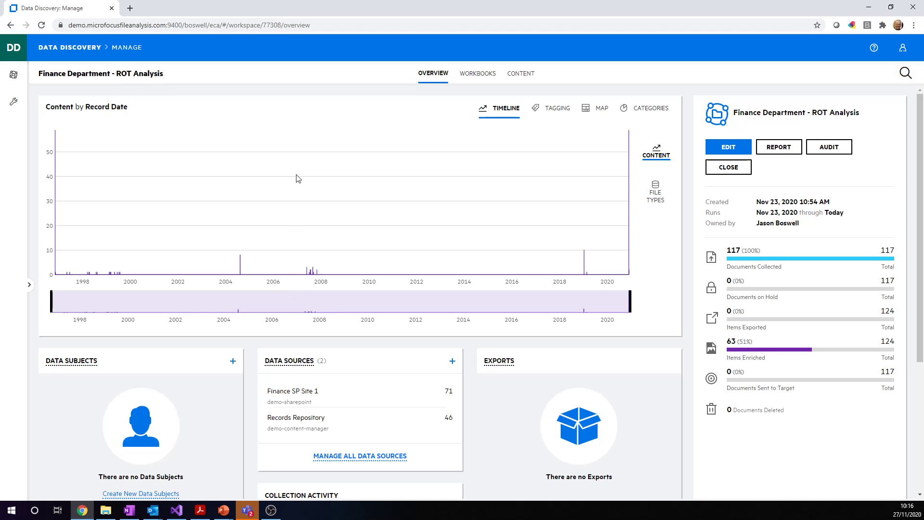
mouse_move(130, 275)
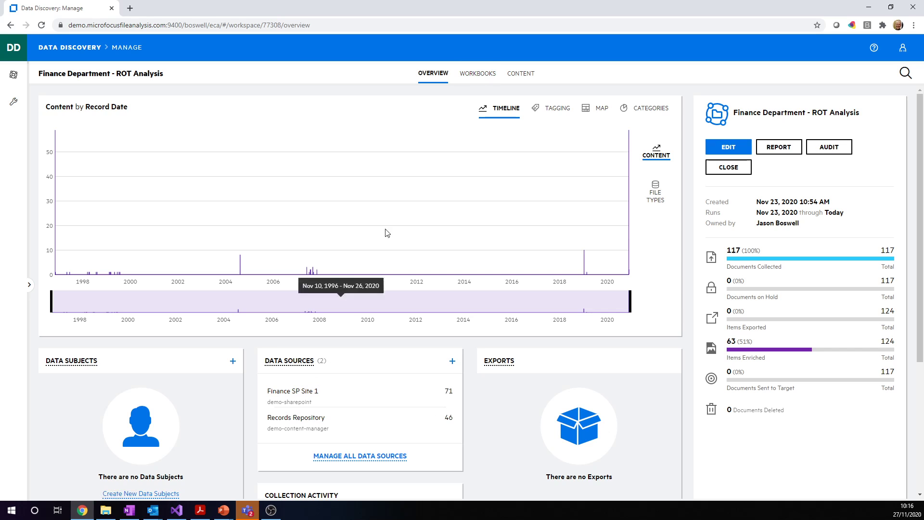
Step: Review the criteria of the workspace's Trivial Data and Obsolete Data workbooks without changing them
click(476, 76)
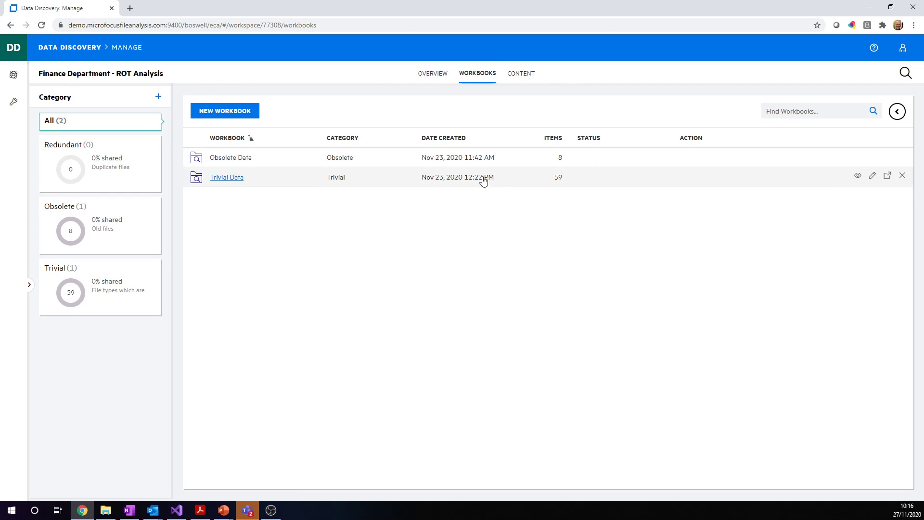
click(874, 177)
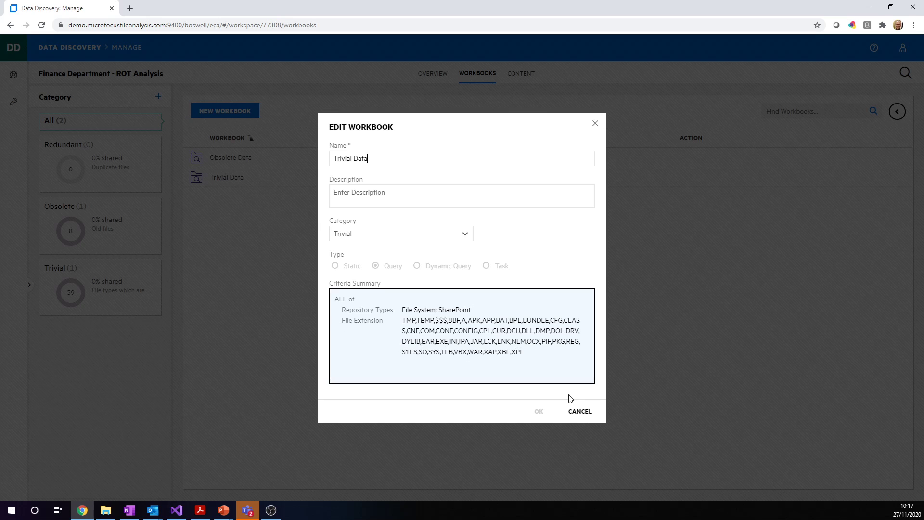
click(581, 412)
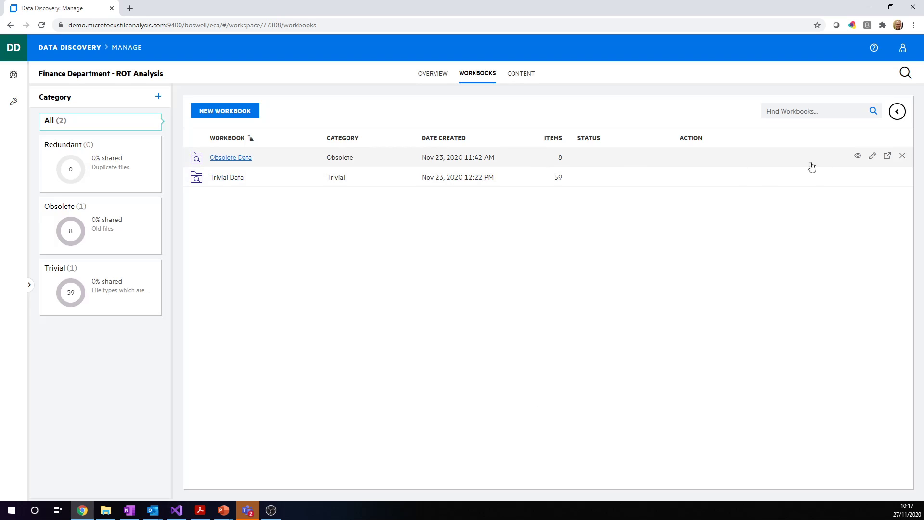
click(873, 157)
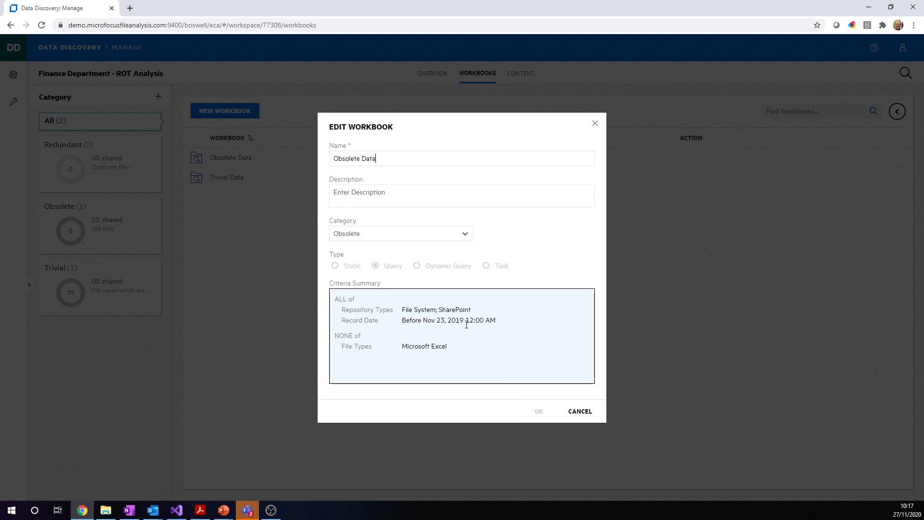
drag(449, 320, 465, 320)
click(580, 411)
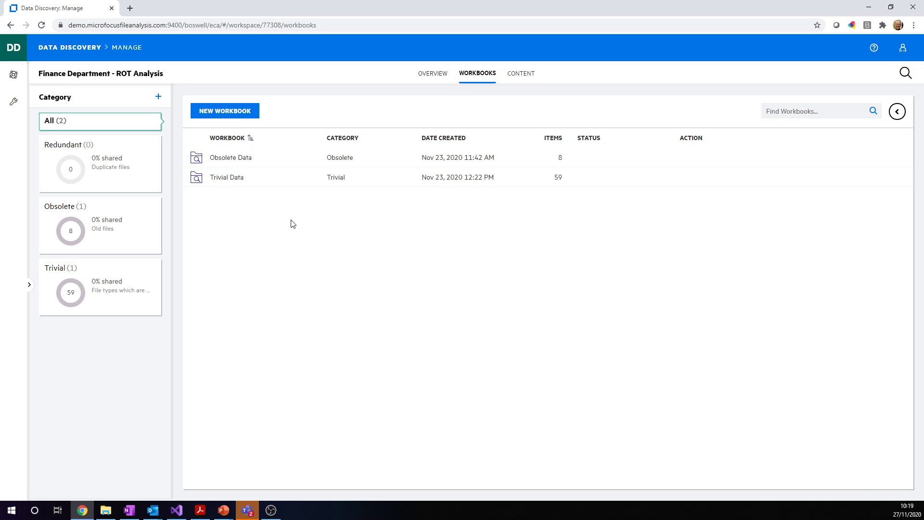
Step: Set up a new workbook named Redundant with the Redundant category and the Task type
click(239, 113)
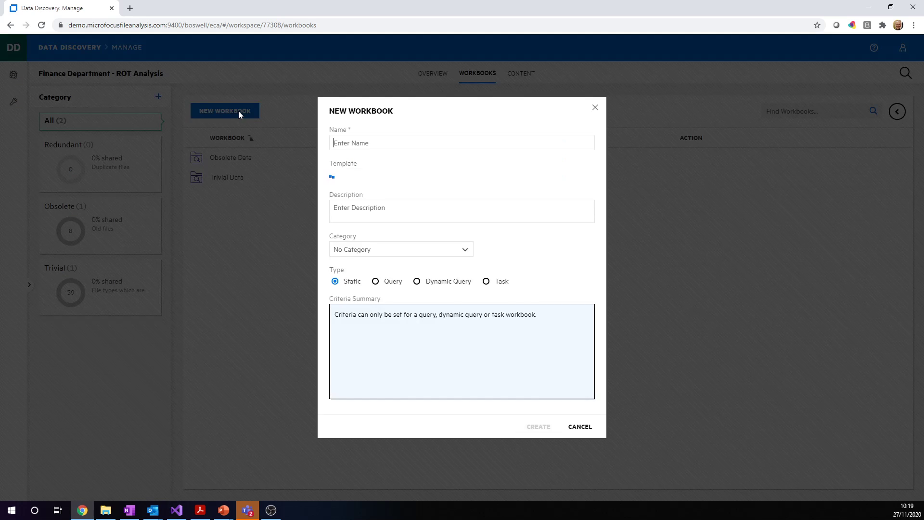
click(362, 144)
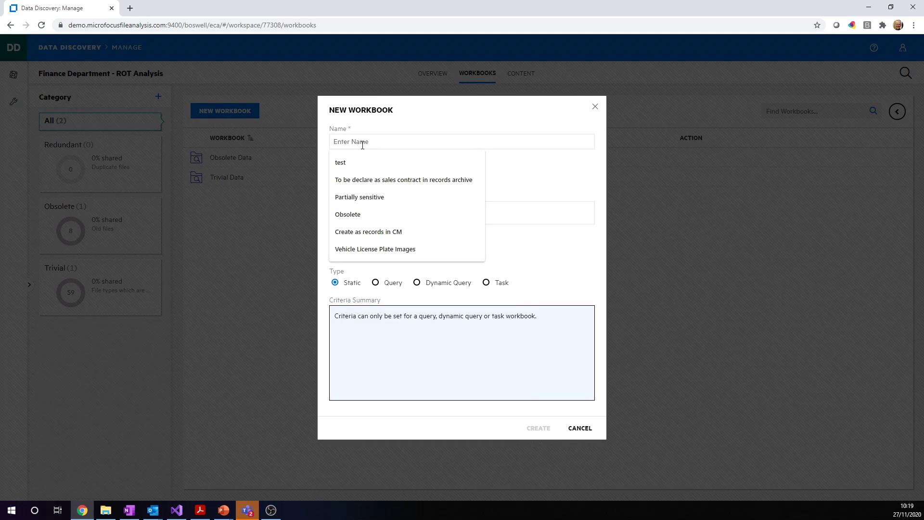
text(Redundant)
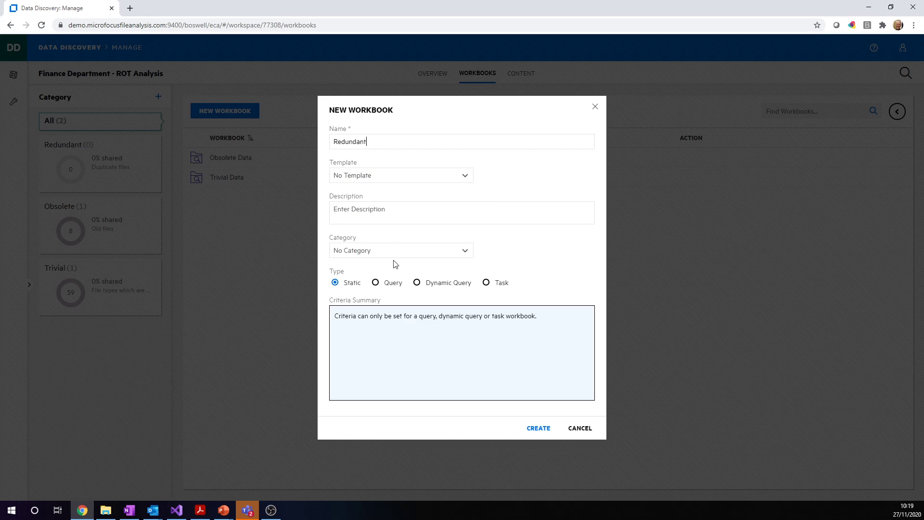
click(372, 251)
click(366, 287)
click(488, 285)
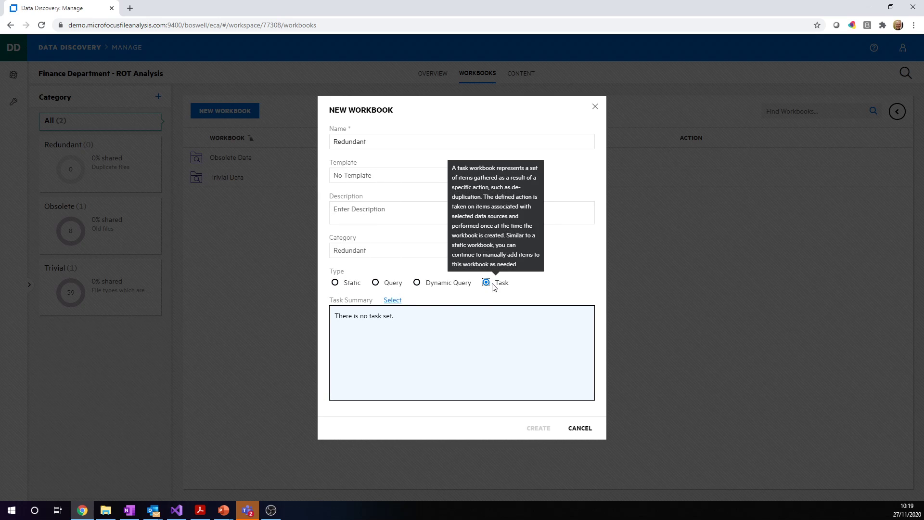
Step: Create the workbook with a task that only deduplicates within and across data sources, ranking Records Repository above Finance SP Site 1
click(393, 300)
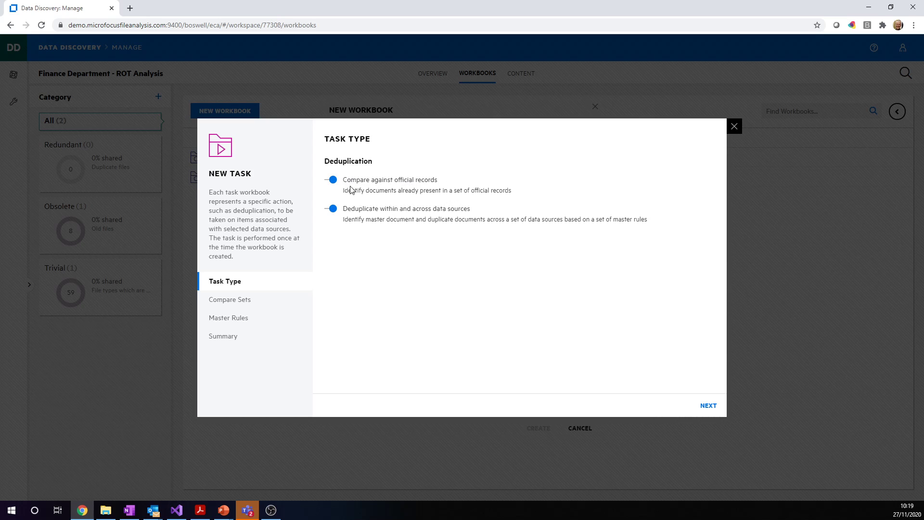
click(334, 182)
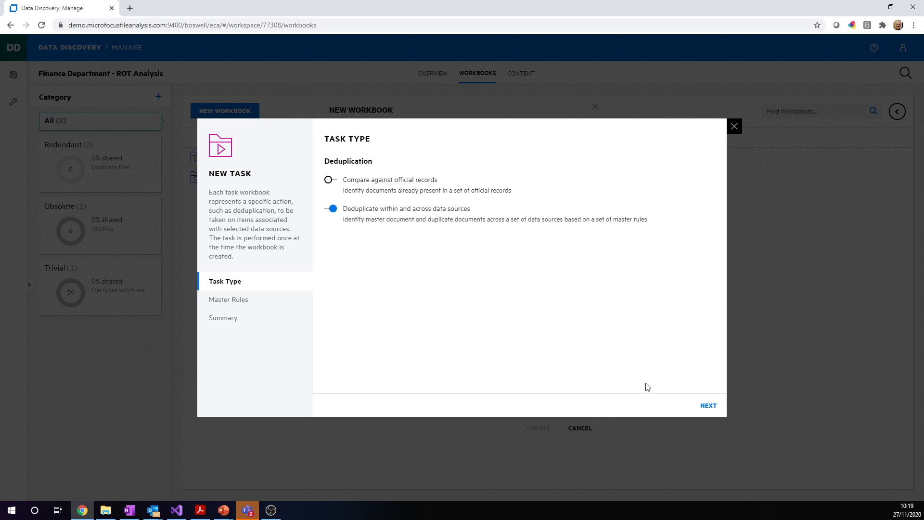
click(708, 407)
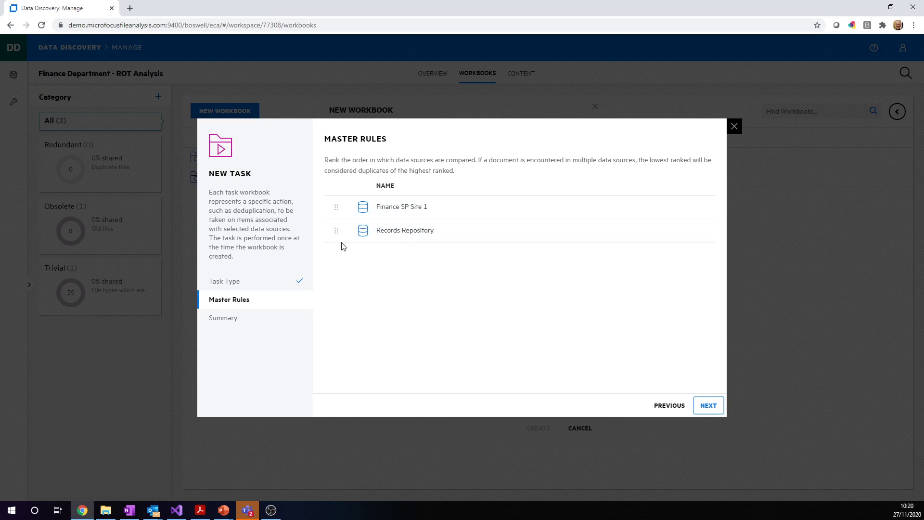
drag(337, 229, 337, 205)
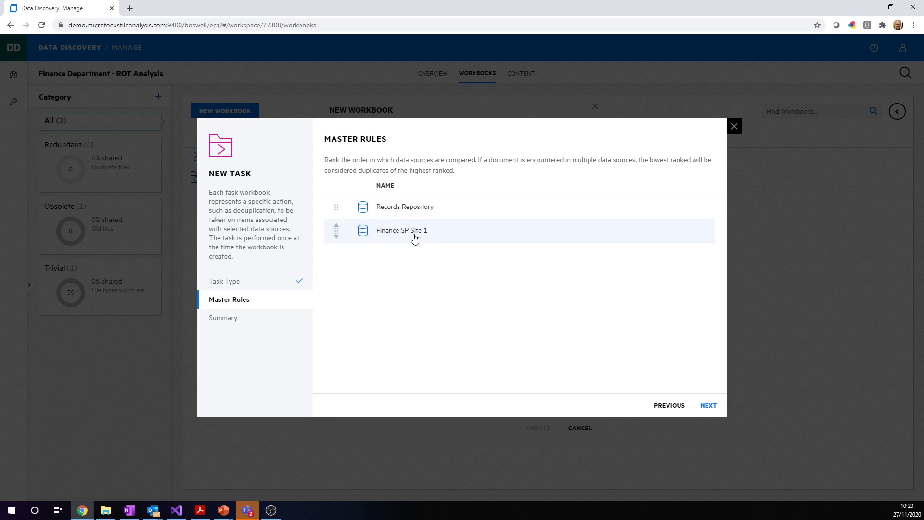
click(709, 407)
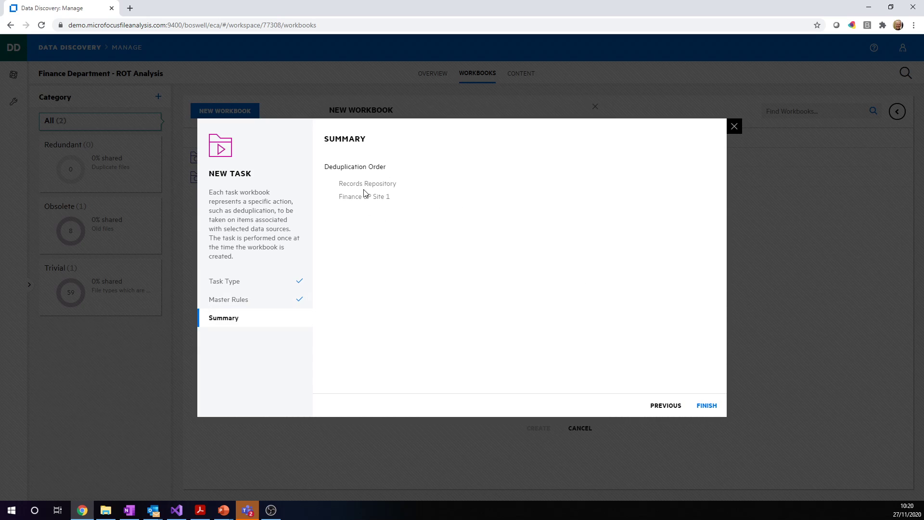
click(708, 407)
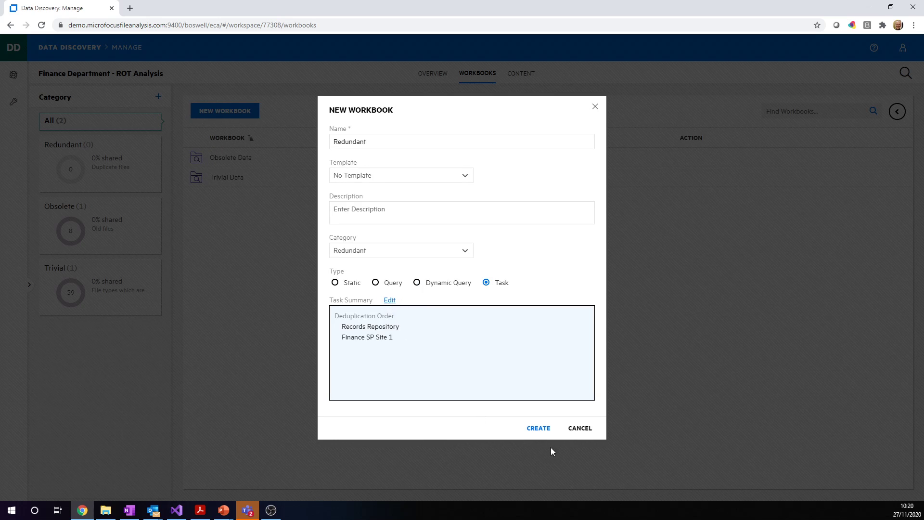
click(540, 428)
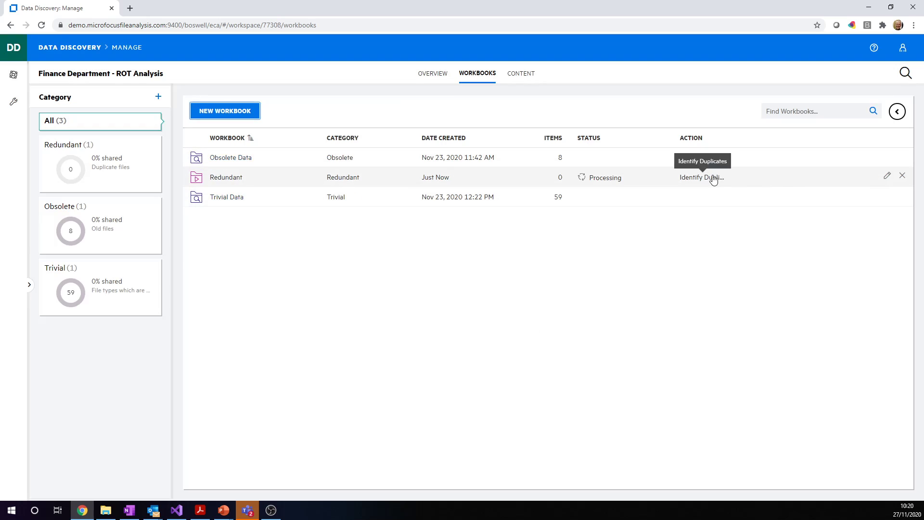
Step: Check the Redundant workbook's activity history and refresh the page to update its processing status
click(897, 112)
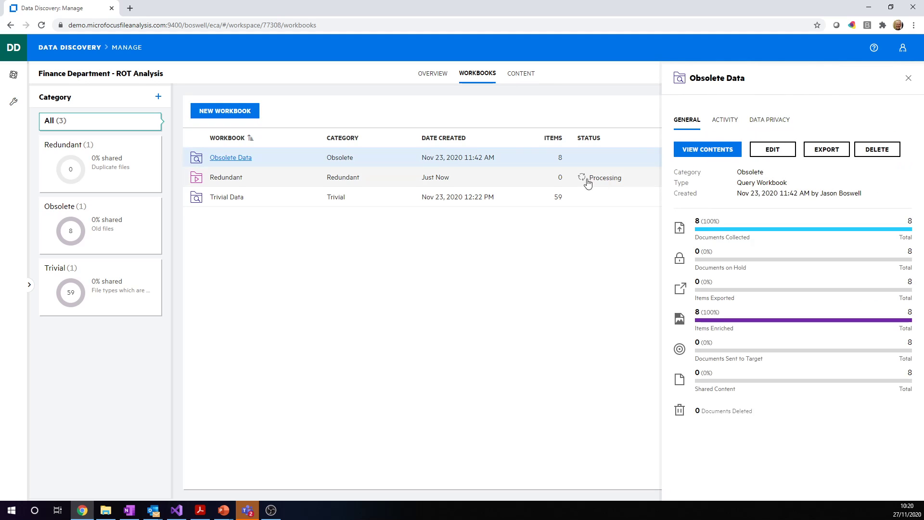
click(502, 181)
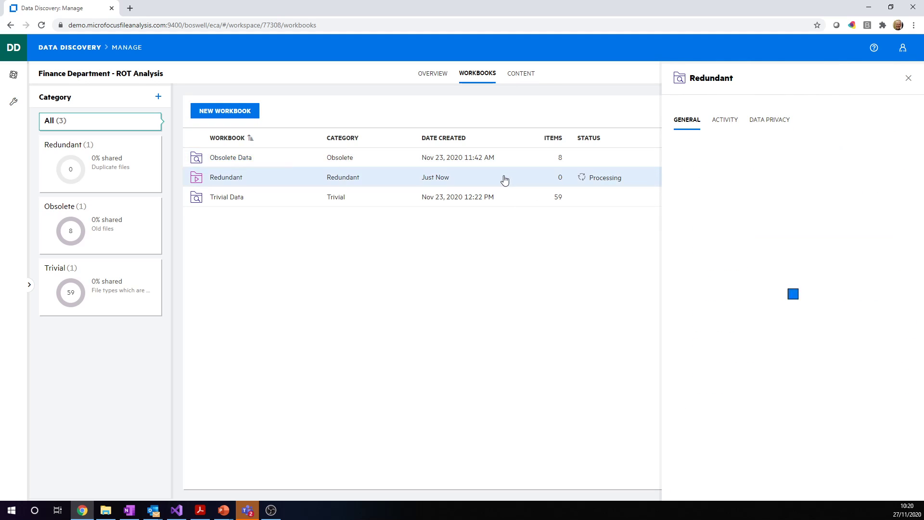
click(724, 122)
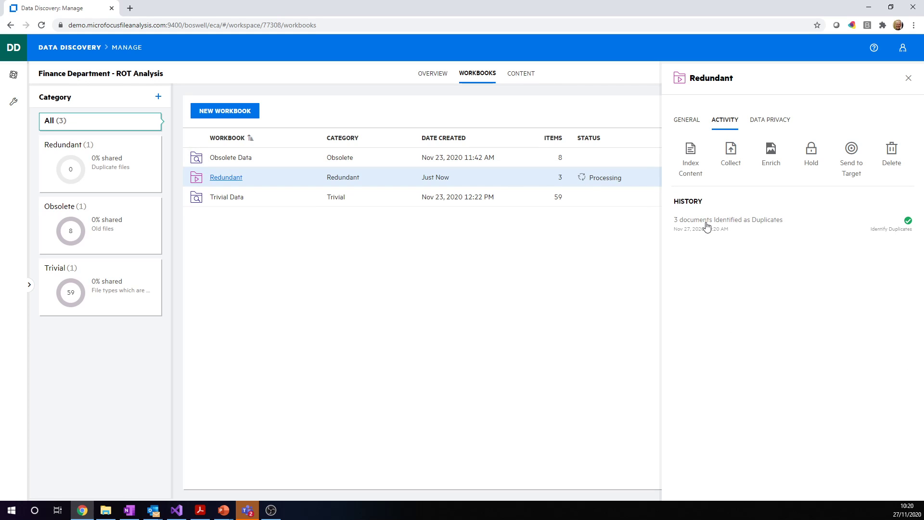
click(41, 25)
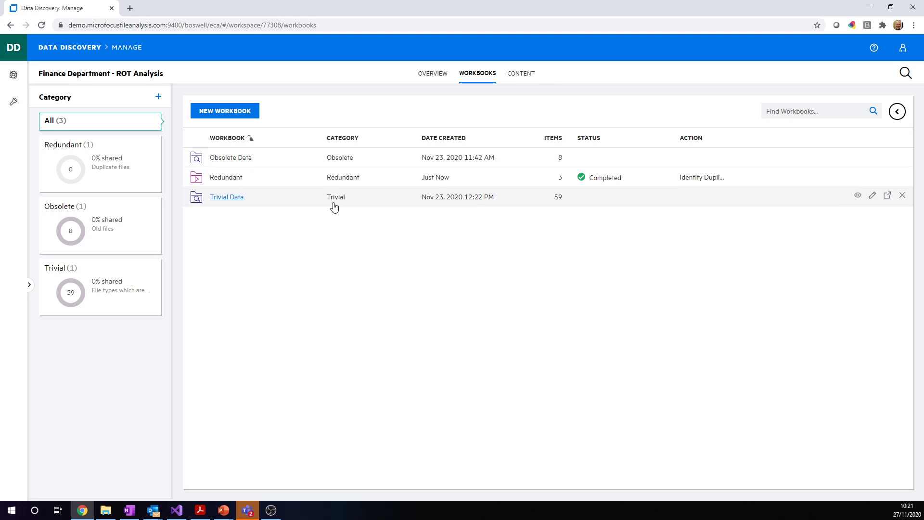
Step: Examine the Trivial Data workbook's contents by file type and the detailed document properties of TS_F462.tmp
click(898, 112)
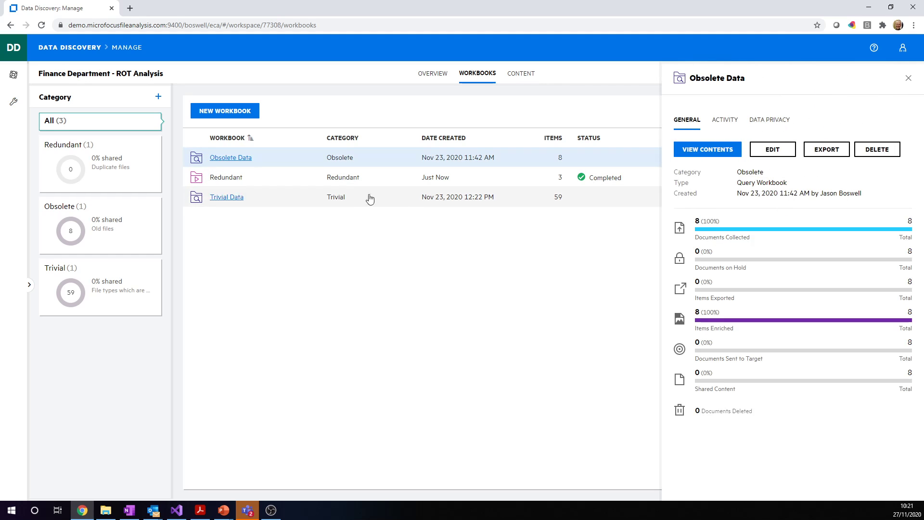
click(233, 197)
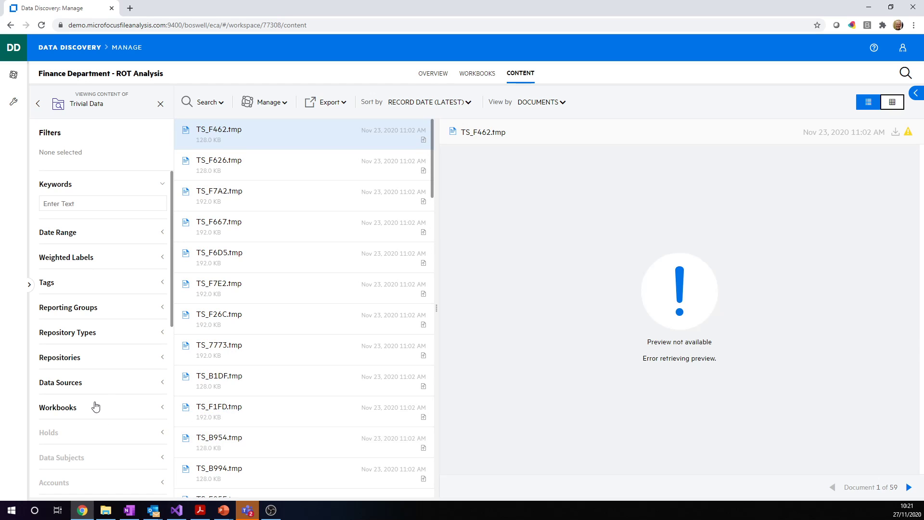
scroll(103, 355, down, 3)
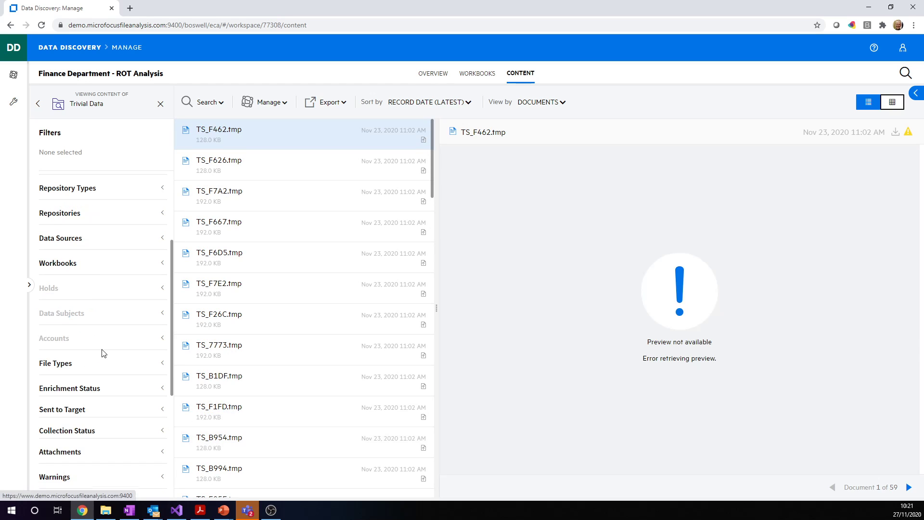
click(114, 368)
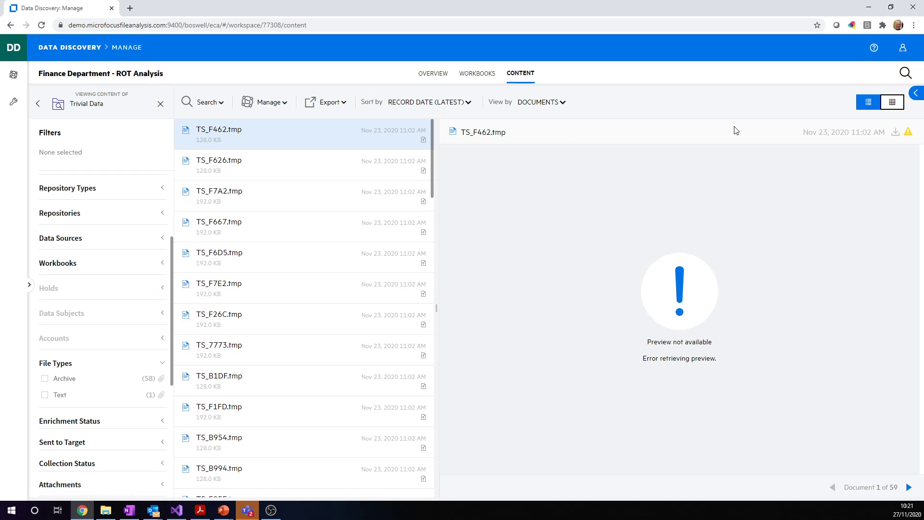
click(917, 95)
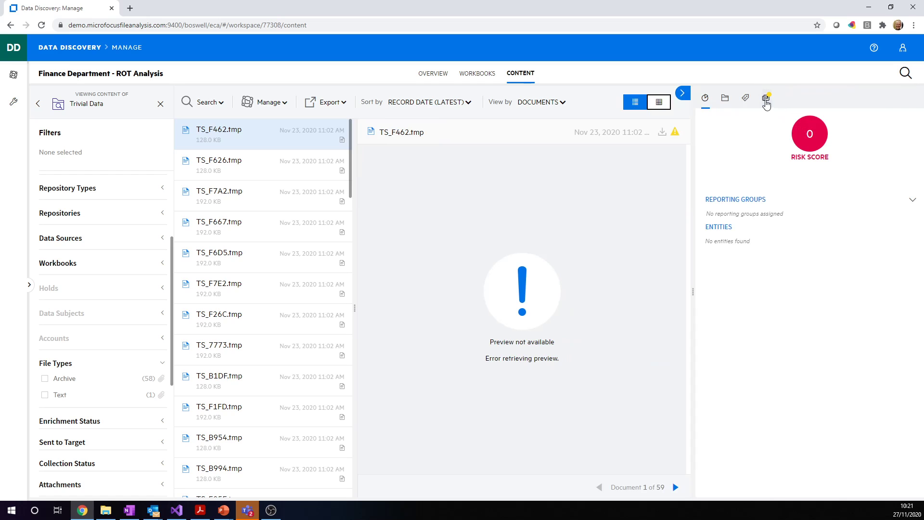
click(766, 98)
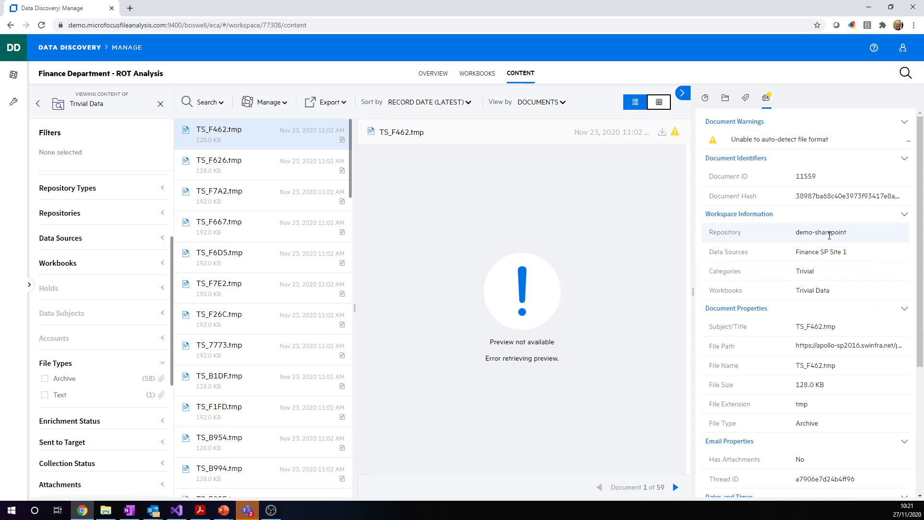
Step: Inspect the document properties and file path of TS_F626.tmp in the Trivial Data workbook, and return to the workbook list
click(243, 169)
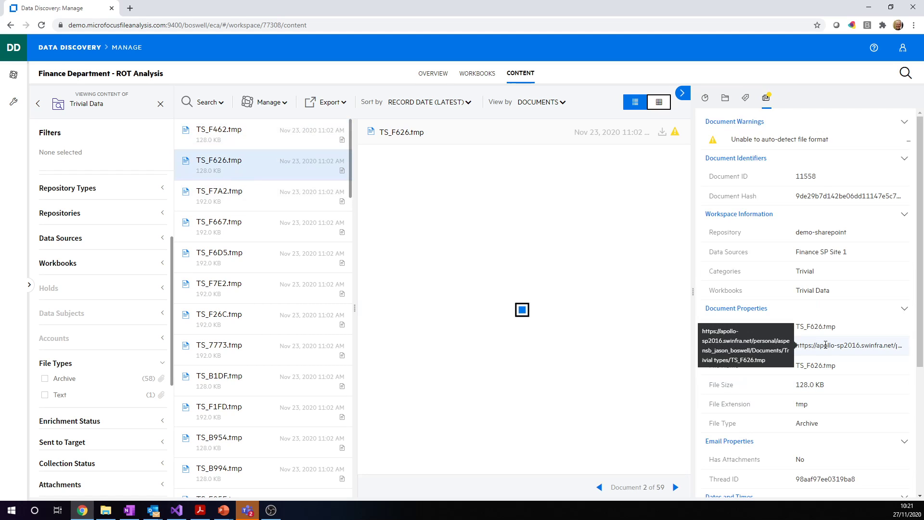
drag(921, 329, 923, 363)
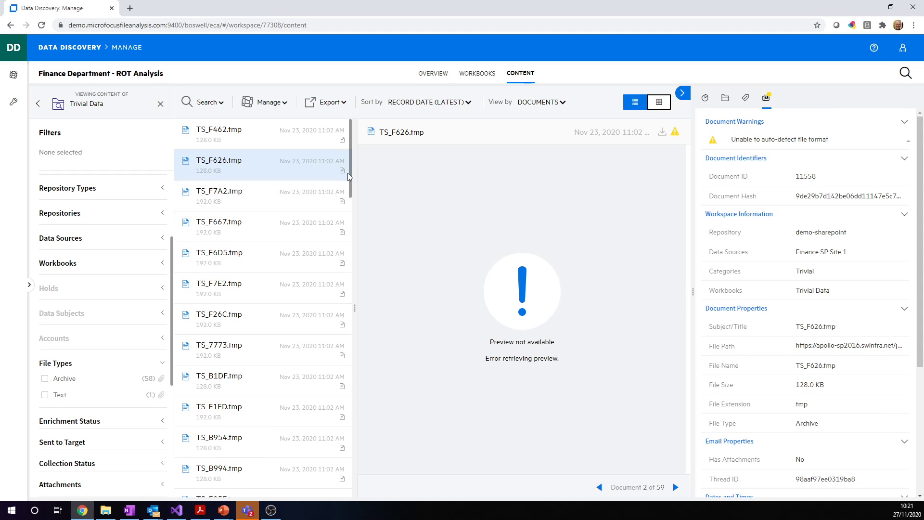
click(477, 74)
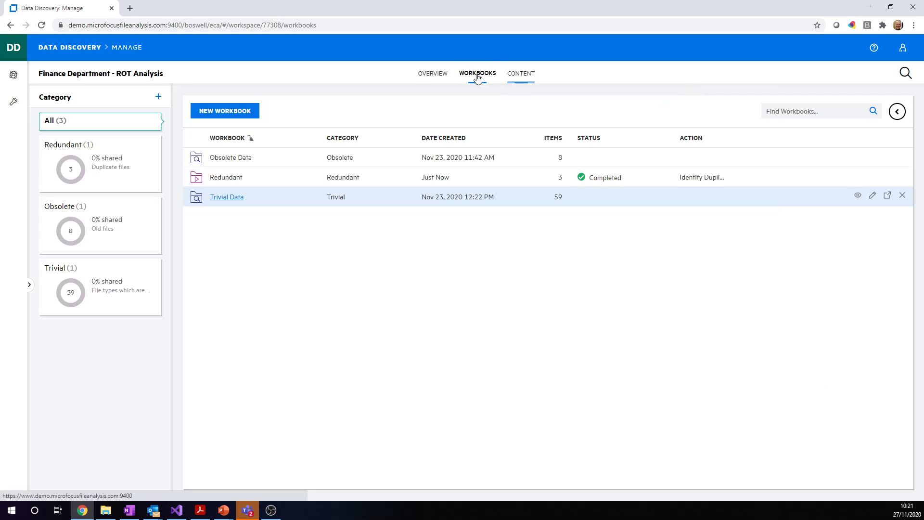
Step: Examine the Obsolete Data workbook's contents and the first document's properties and dates, and return to the workbook list
click(236, 159)
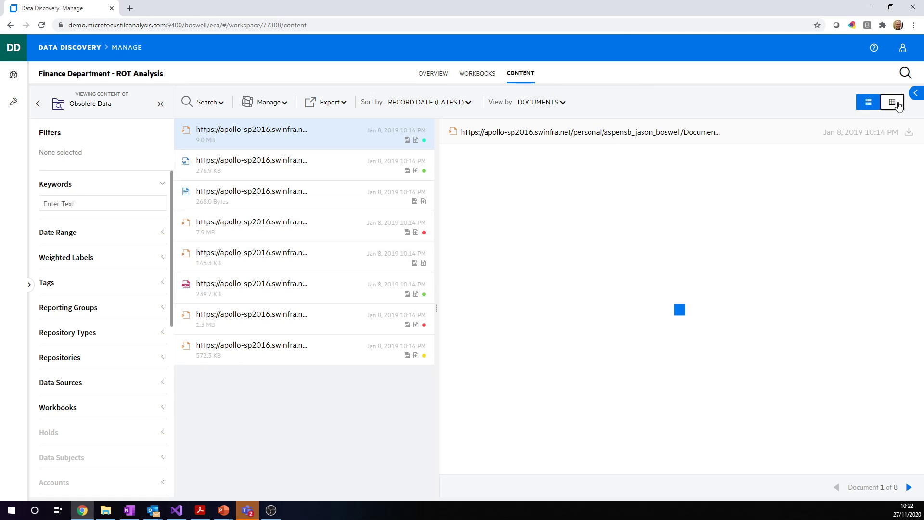
click(915, 94)
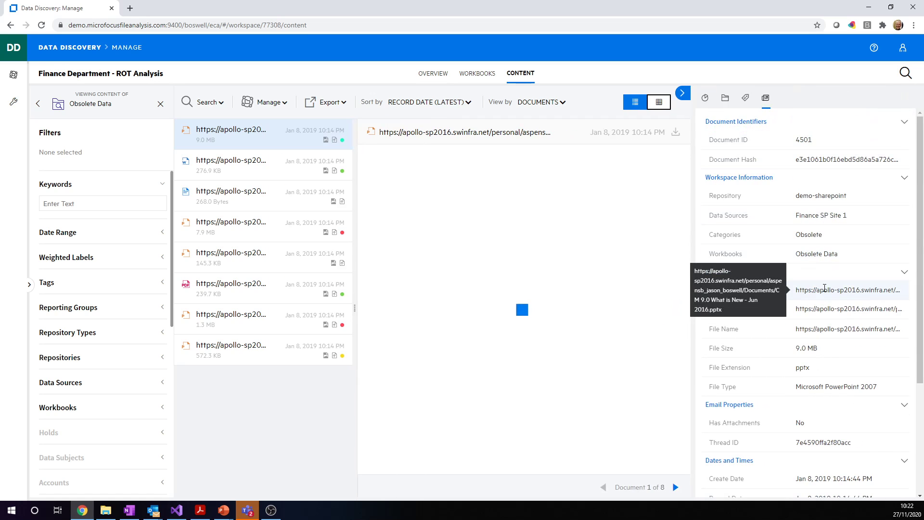
scroll(862, 410, down, 3)
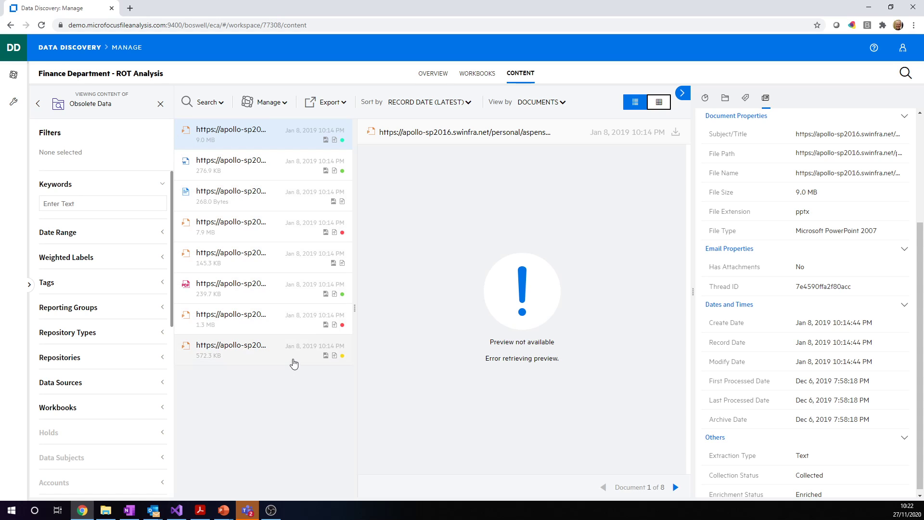
click(478, 74)
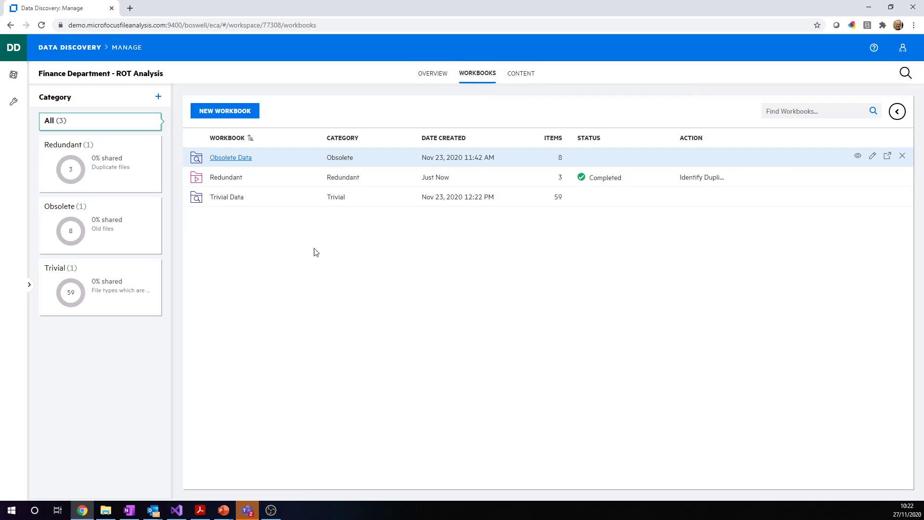
Step: Examine the Redundant workbook's three documents, checking each one's duplicate-of-master details and properties
click(226, 178)
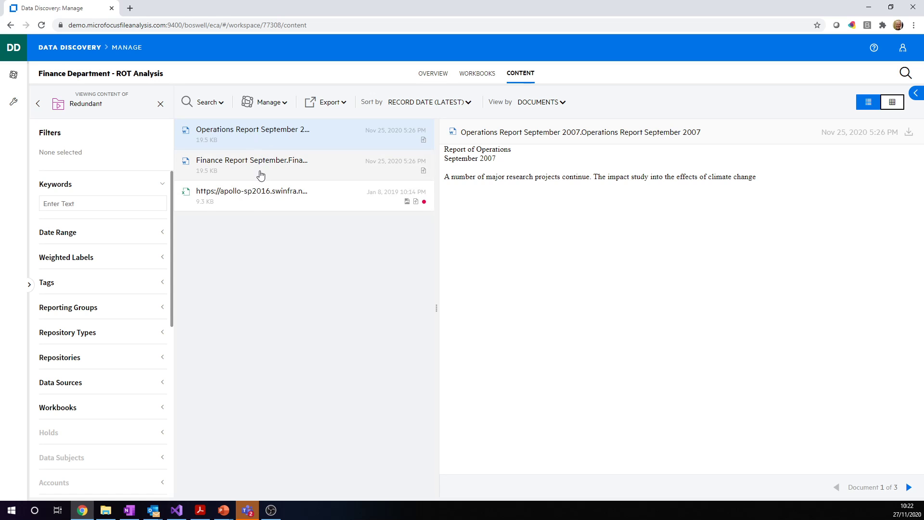
click(917, 94)
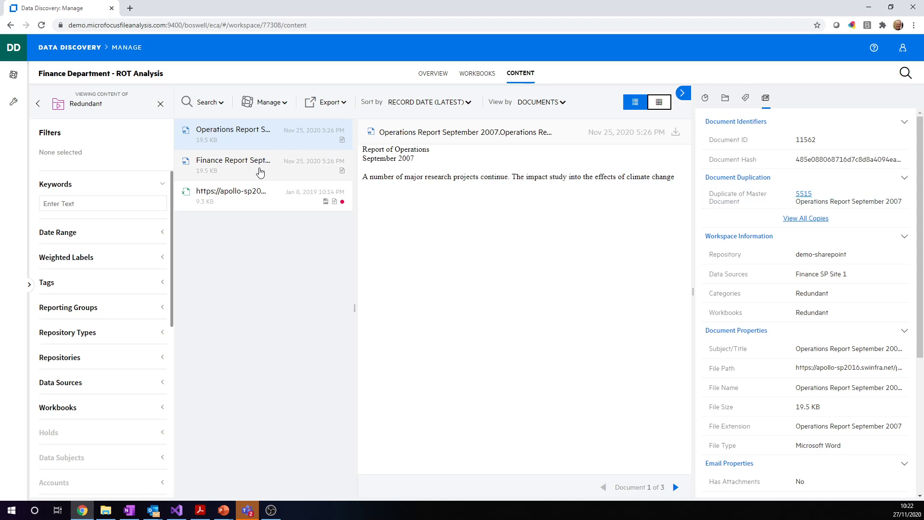
click(262, 169)
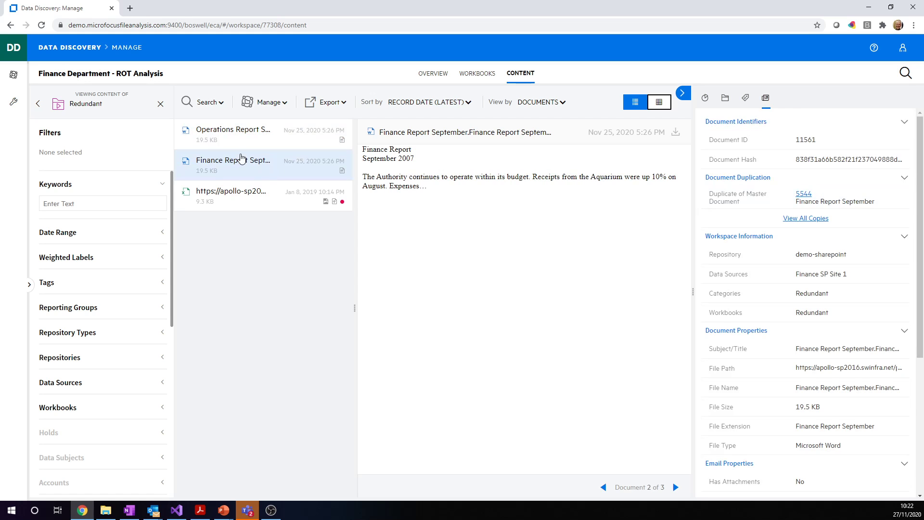
click(289, 193)
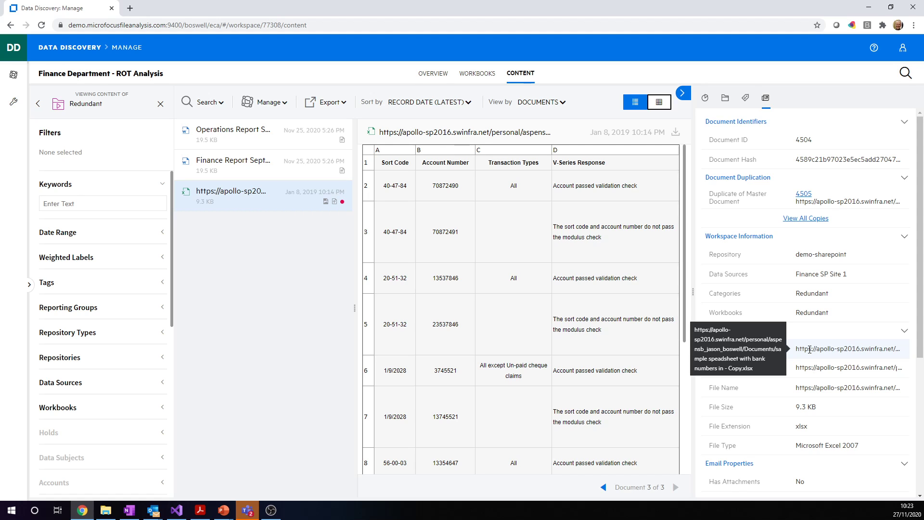
Step: Review the Redundant workbook's general summary and its activity history from the workbook list
click(476, 76)
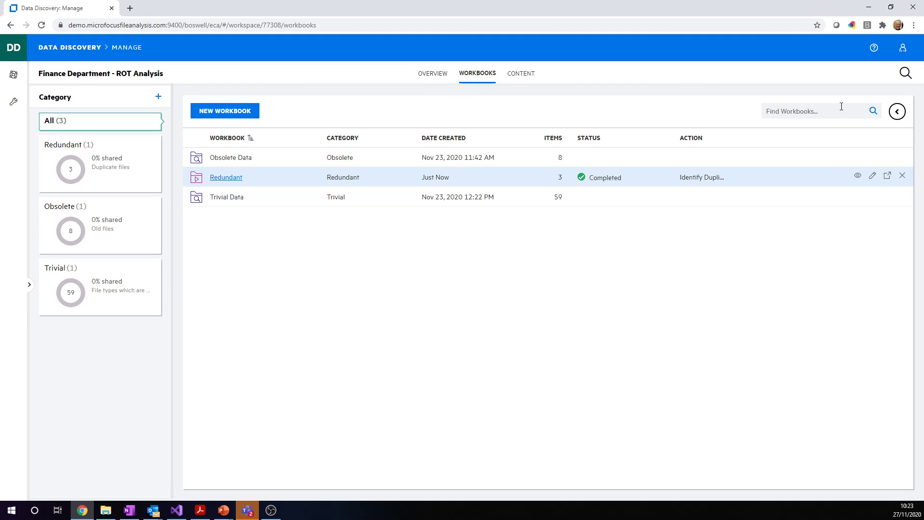
click(897, 112)
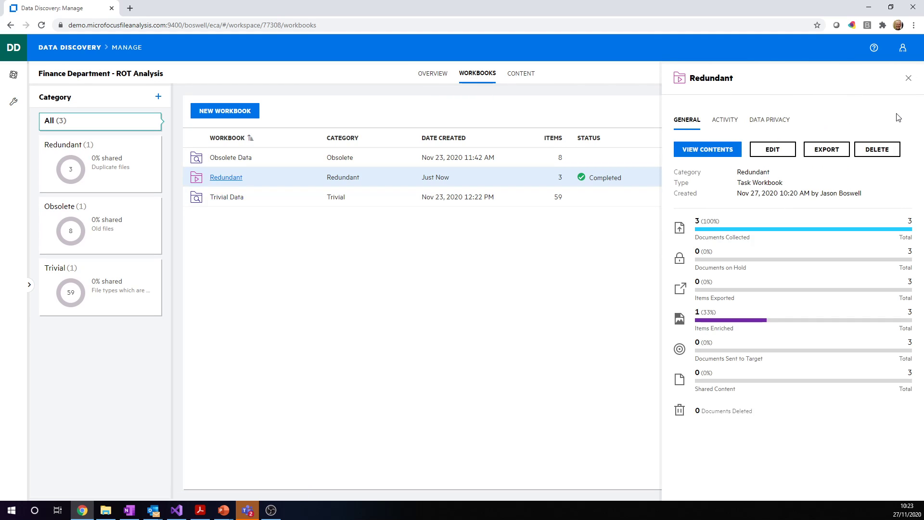
click(723, 124)
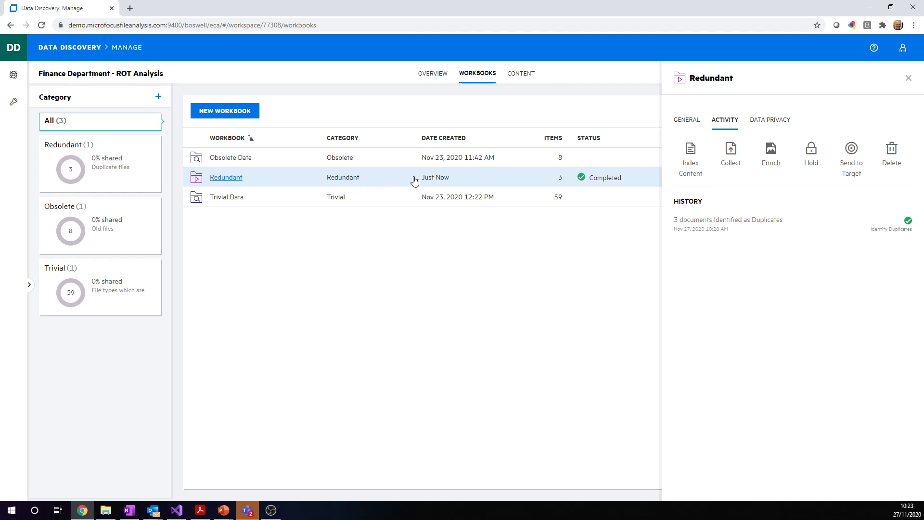
Step: Try to set up deletion of the Redundant workbook's documents with a selected reviewer, and cancel without submitting for approval
click(892, 155)
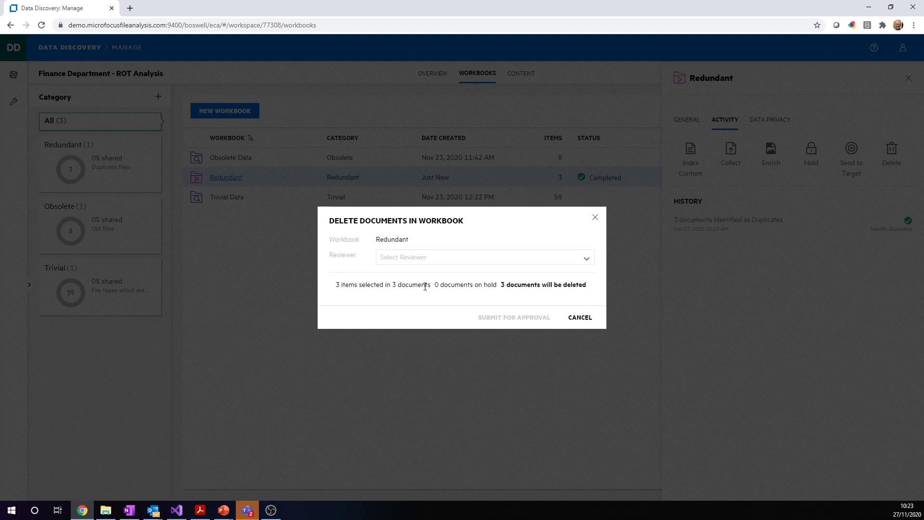
click(586, 261)
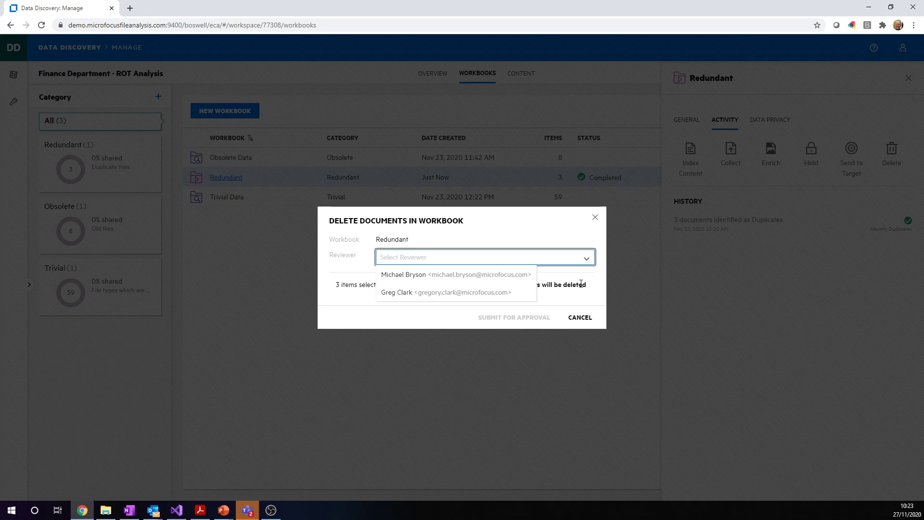
click(567, 233)
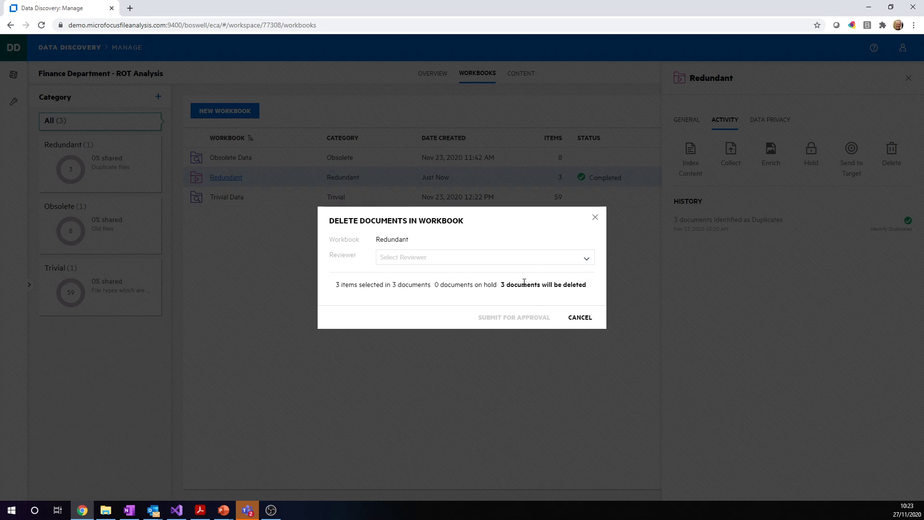
click(584, 259)
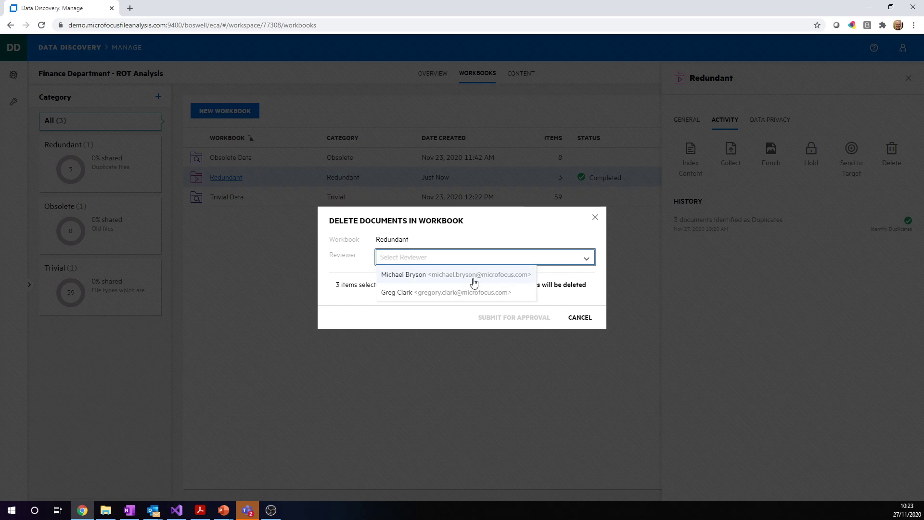
click(451, 295)
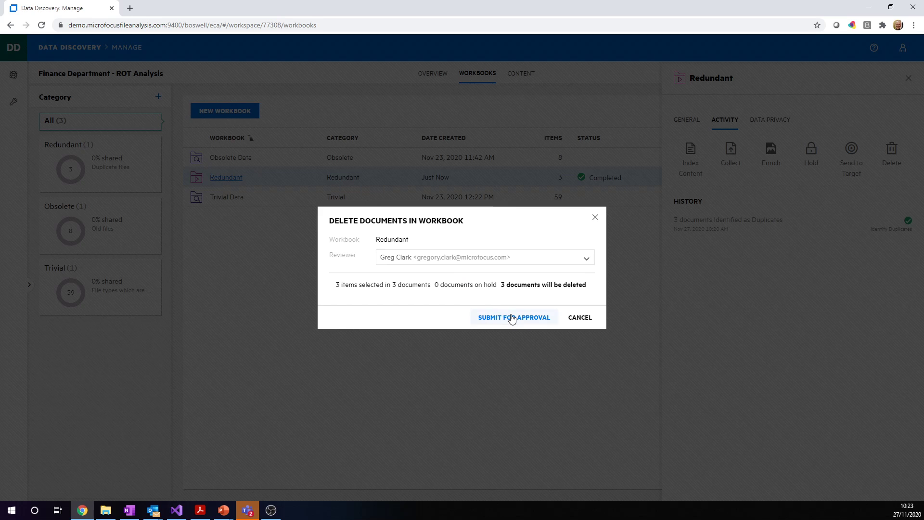
click(581, 320)
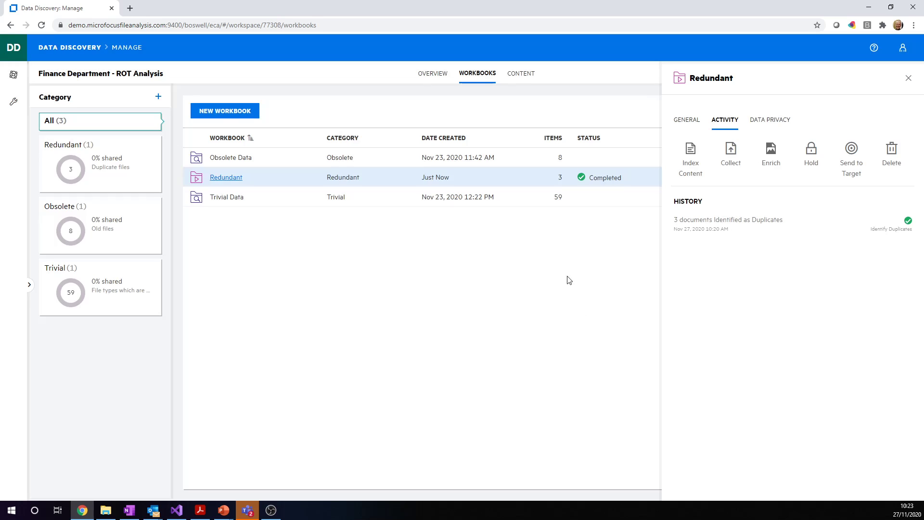
Step: Check how many Obsolete Data workbook documents a deletion would affect, and cancel the deletion request
click(442, 162)
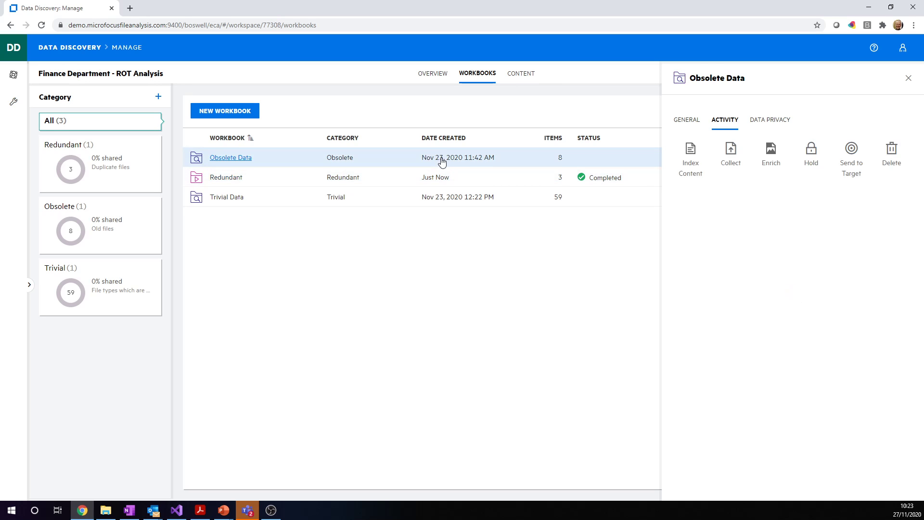
click(890, 155)
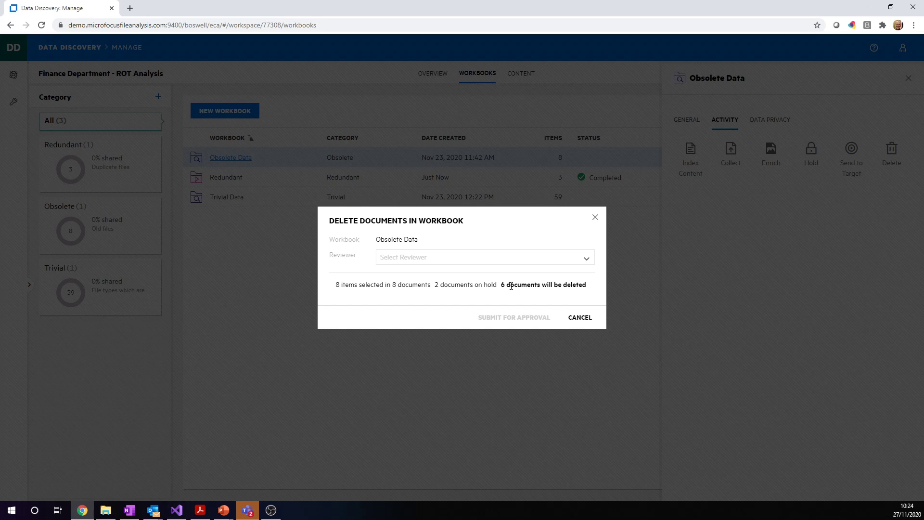
click(581, 317)
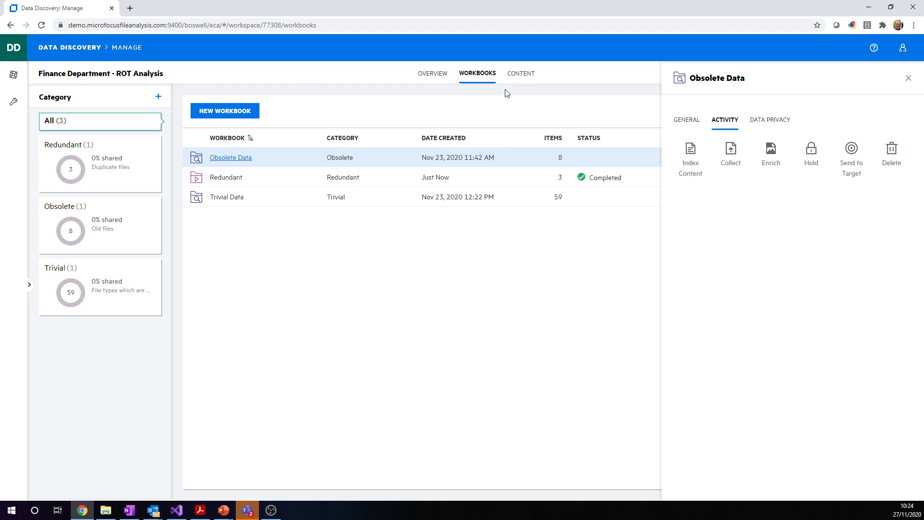
Step: Check the CSV export options for the Obsolete Data workbook's contents without exporting
click(245, 162)
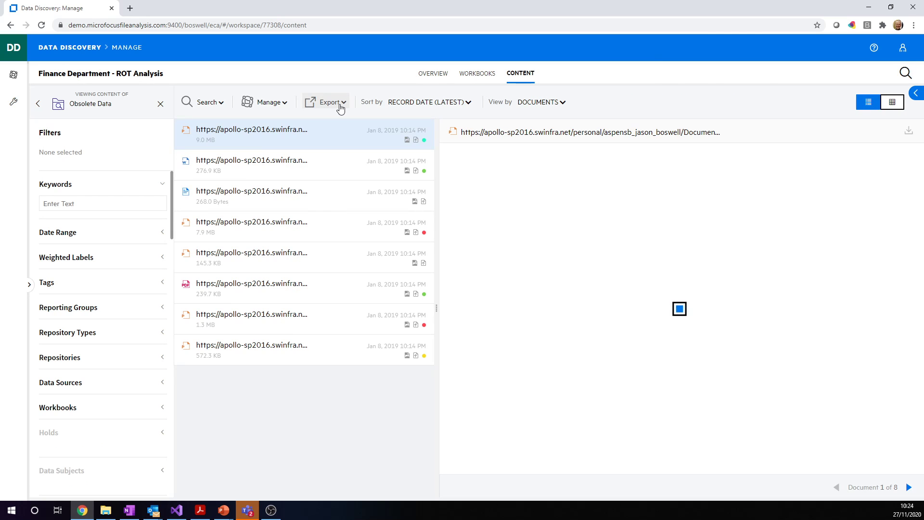
click(342, 107)
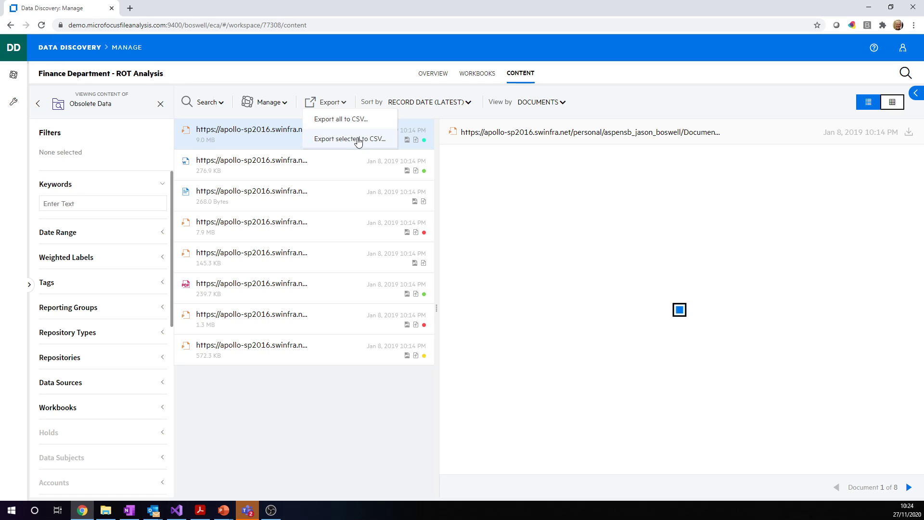
click(477, 76)
Step: Generate the workspace report from the workspace overview and read the downloaded PDF through to its metrics and activity details
click(437, 75)
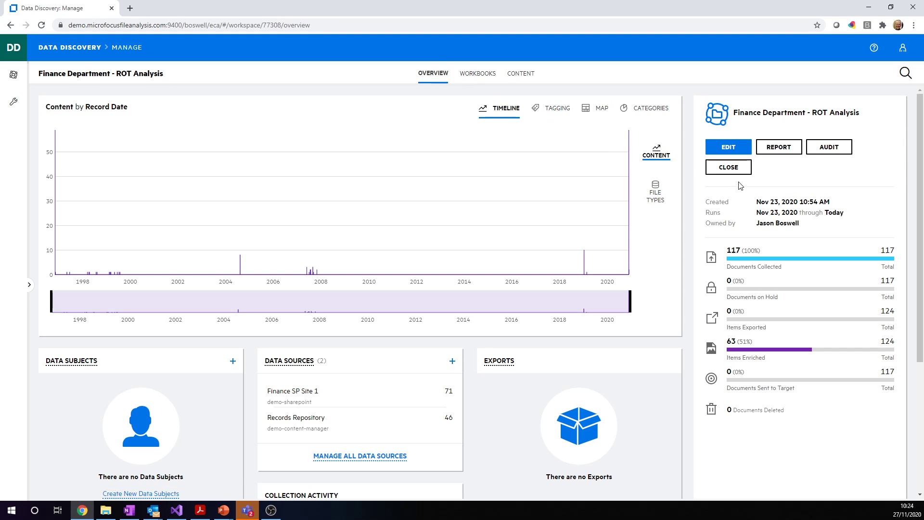
click(781, 147)
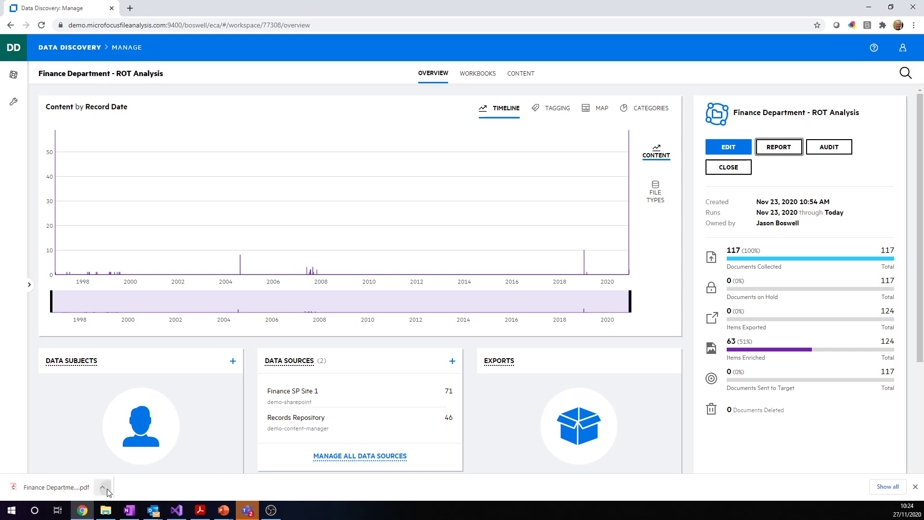
click(104, 488)
click(135, 418)
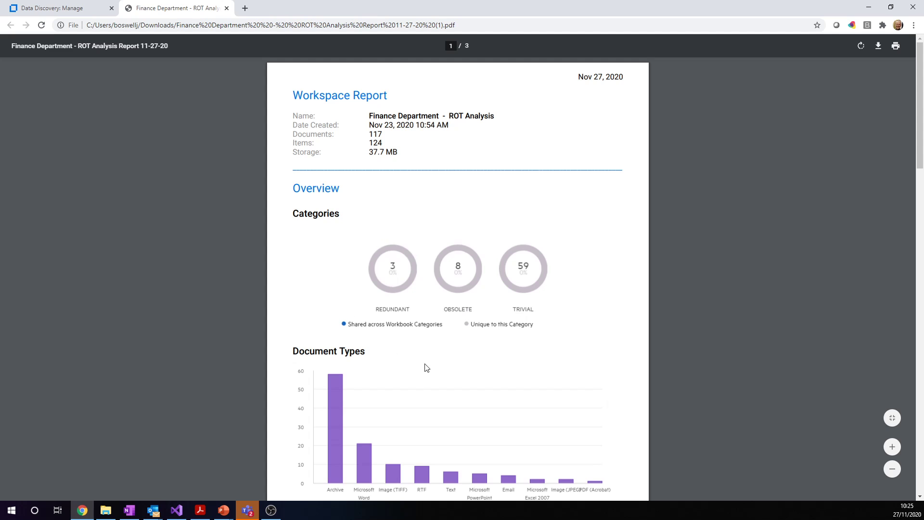
scroll(452, 379, down, 18)
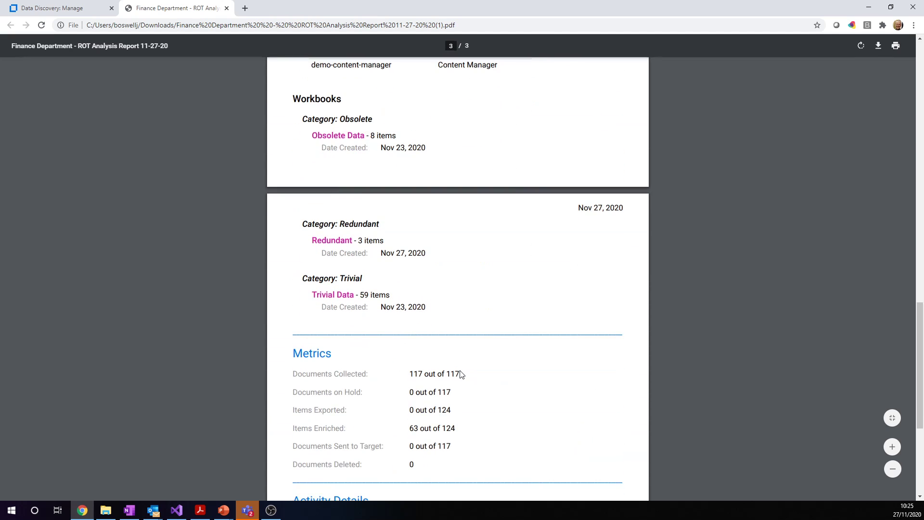
scroll(461, 374, down, 4)
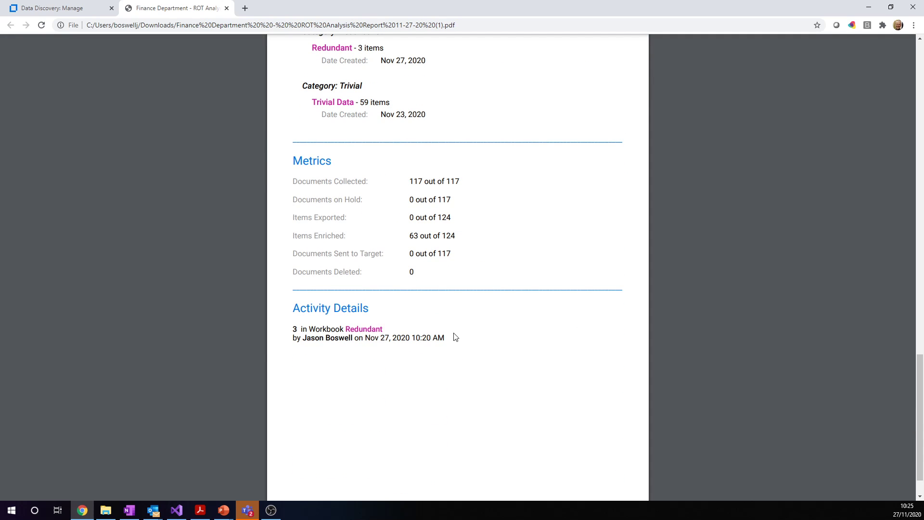
scroll(390, 240, up, 3)
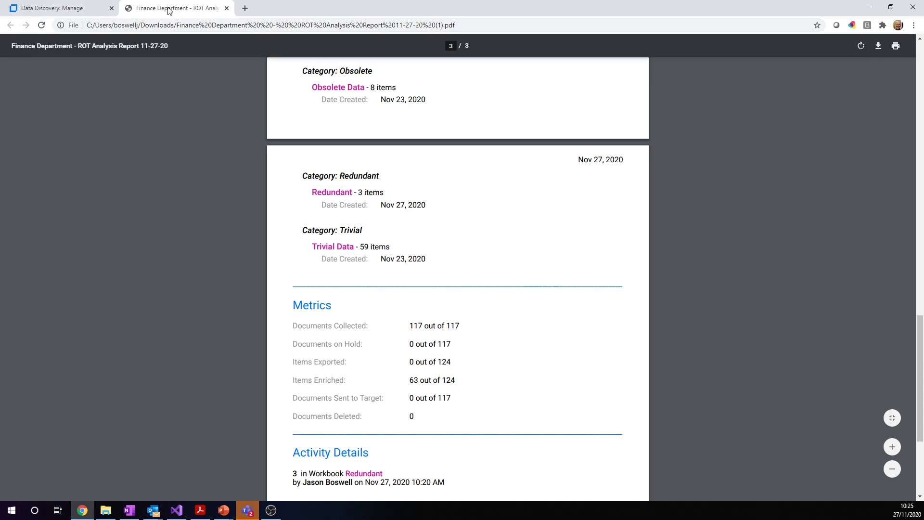
Step: Review the Finance Department - ROT Analysis workspace's audit records, and return to the Data Discovery home page
click(53, 9)
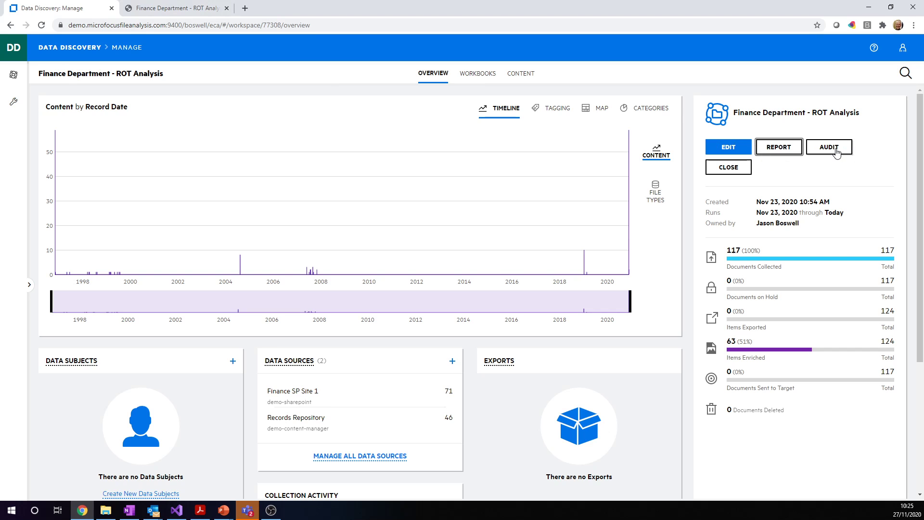
click(838, 153)
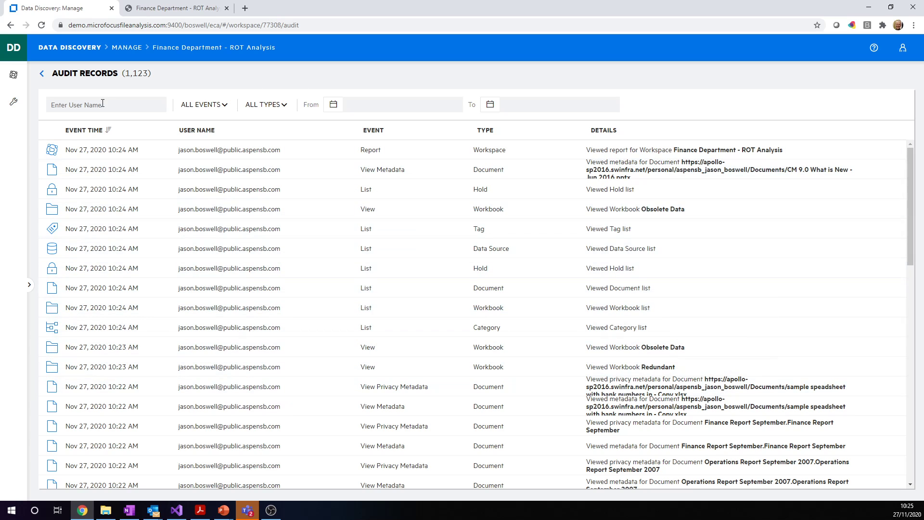
click(42, 73)
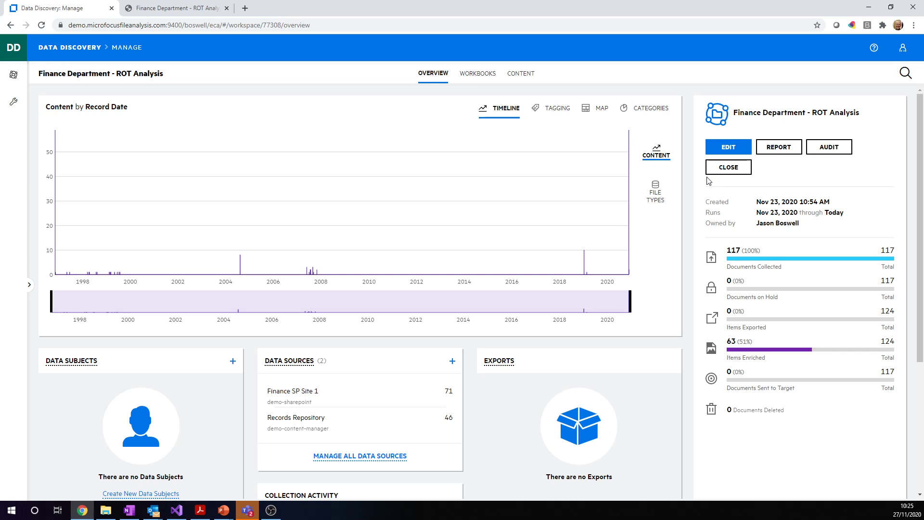
click(16, 52)
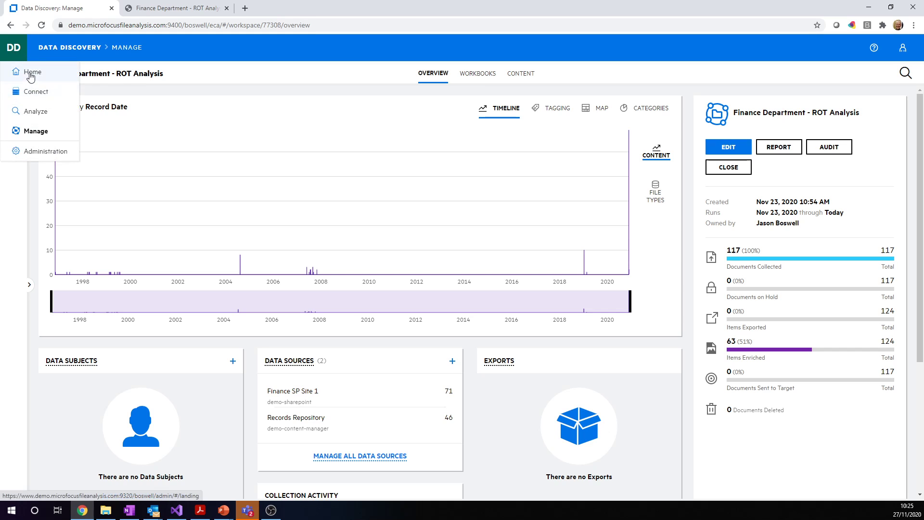
click(30, 72)
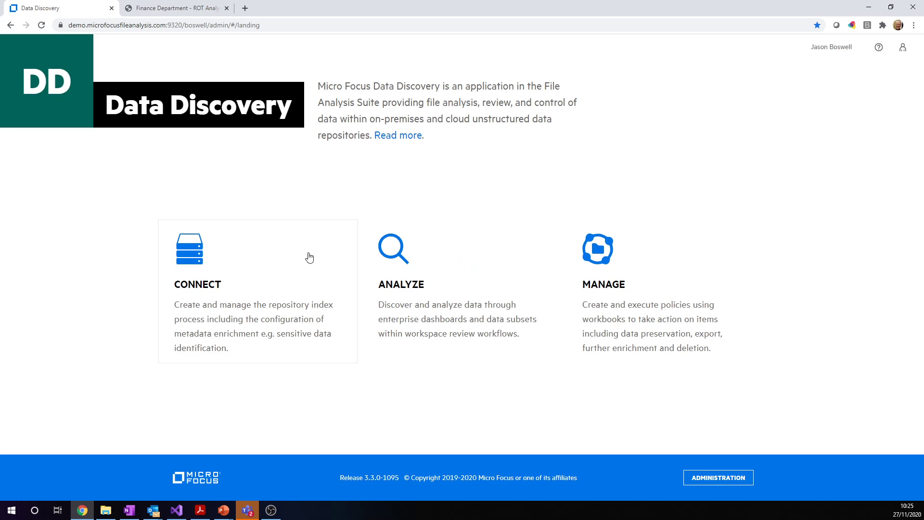